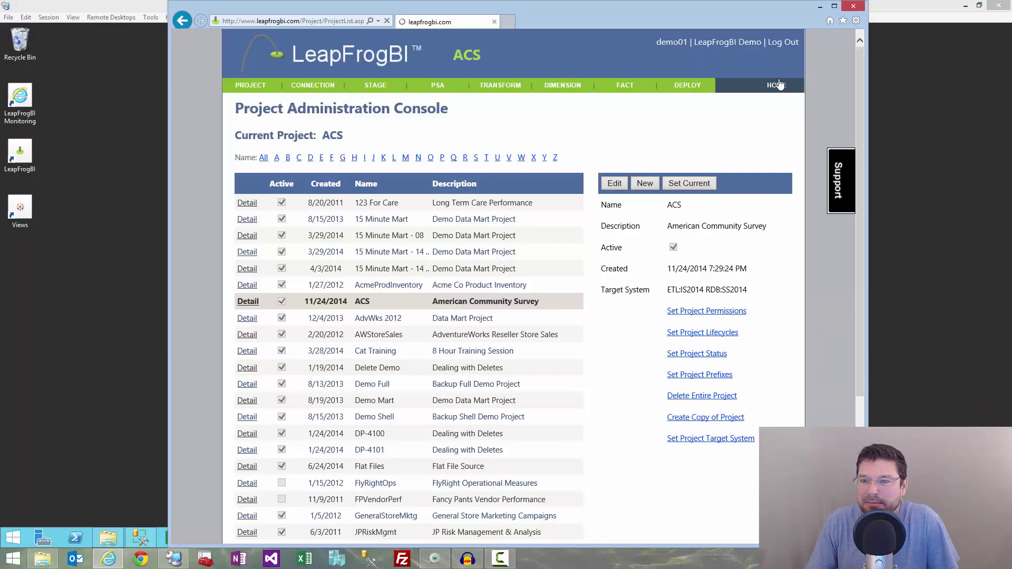
Step: Load the existing [Fact].[Survey] component header with its usage map from the FACT menu
left_click(623, 100)
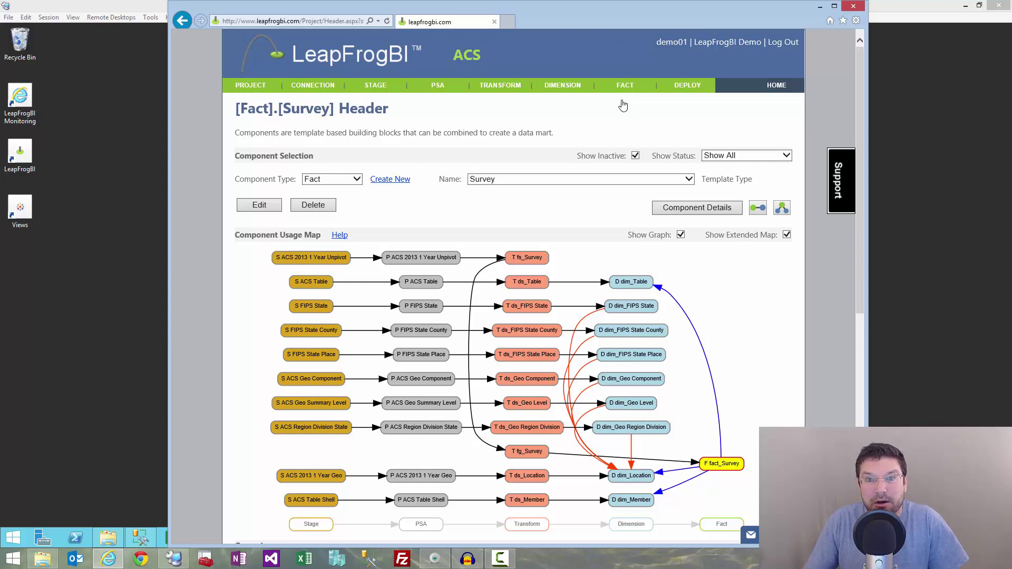
Step: Open the fs_Survey transform header from the Component Usage Map
left_click(528, 260)
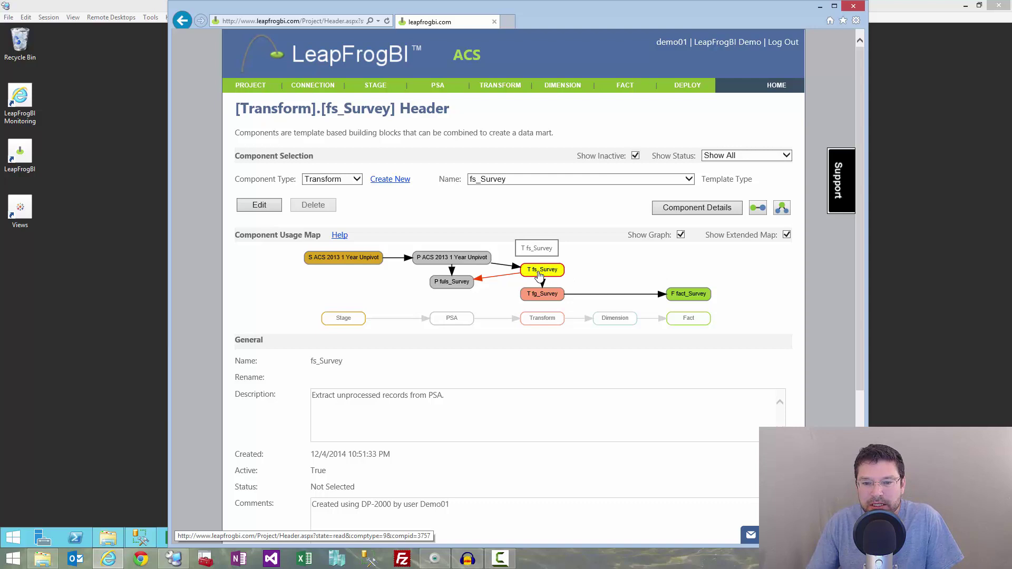
Step: Show the fs_Survey component details and highlight its top 1000000 records limit
left_click(691, 214)
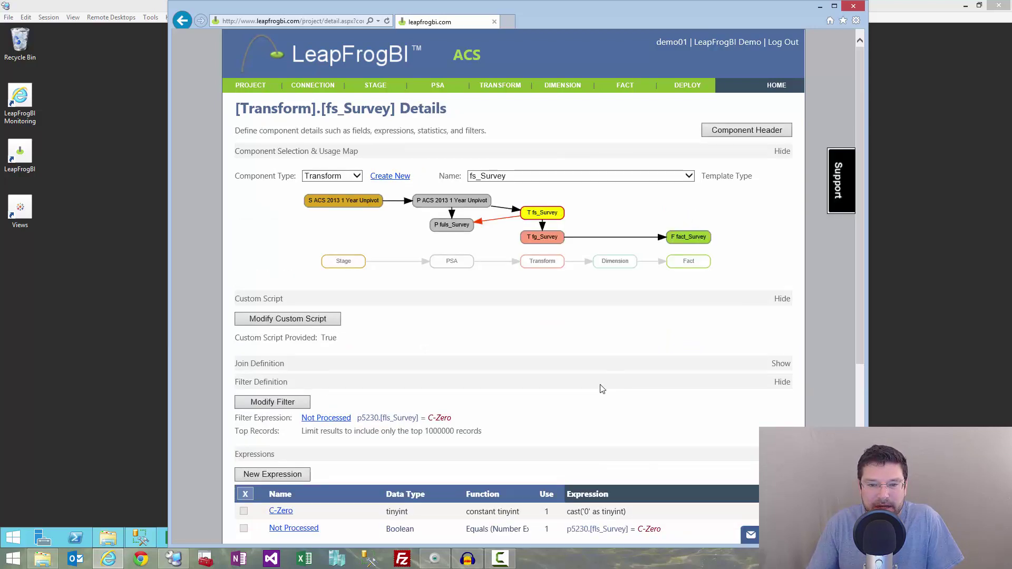
triple_click(330, 434)
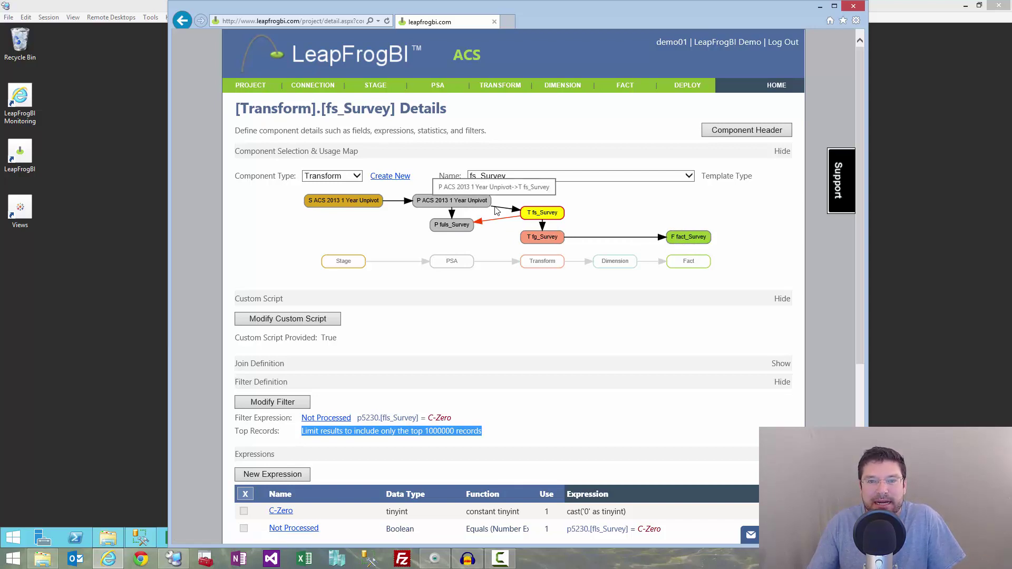
Step: Open the b_Survey transform details and highlight its top 0 records limit
left_click(471, 204)
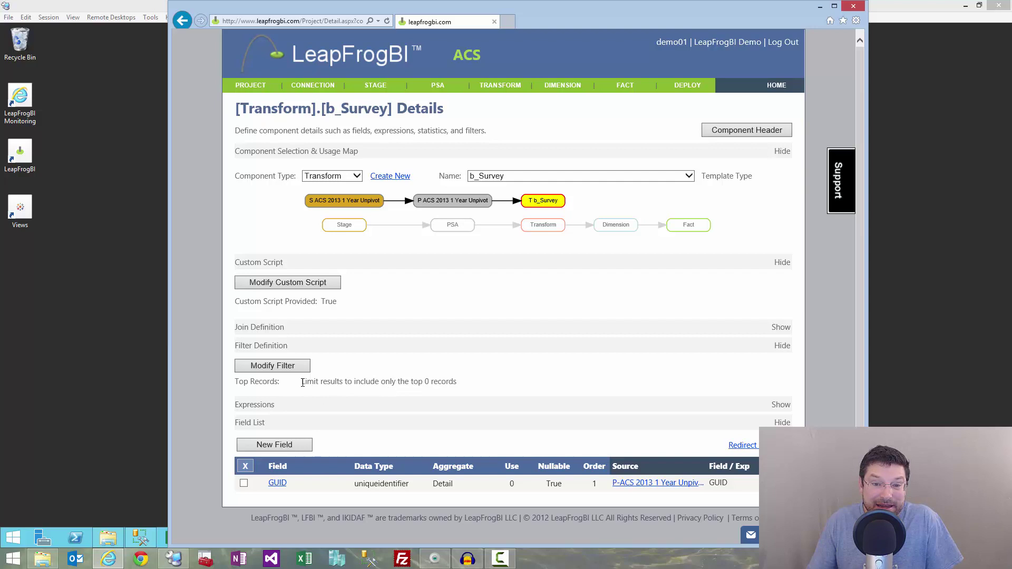
left_click_drag(304, 381, 499, 383)
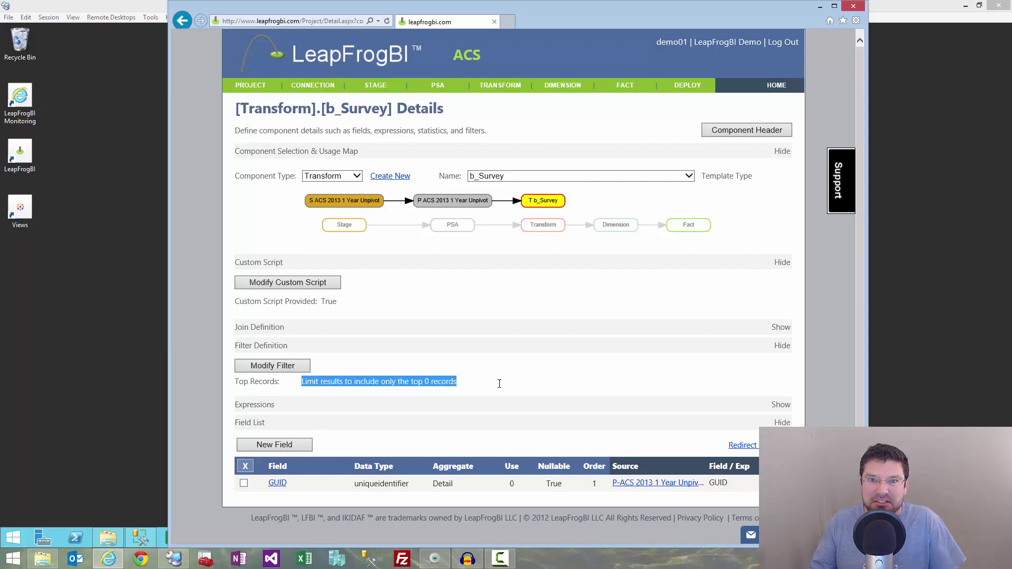
Step: Review b_Survey's Each Execute Script precedence reset statements and the components it resets
left_click(308, 287)
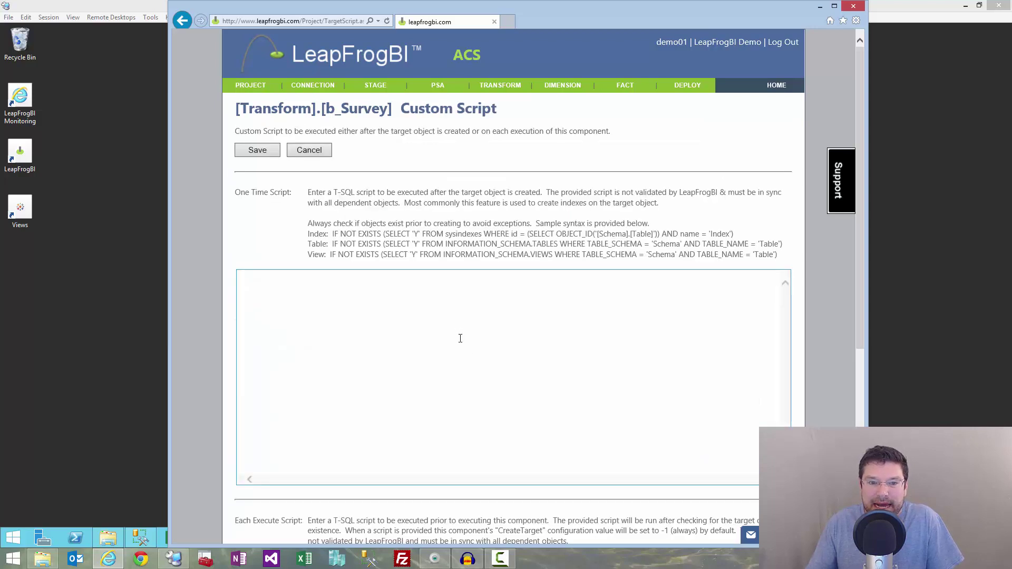
scroll(432, 321, "down", 5)
left_click_drag(235, 219, 319, 220)
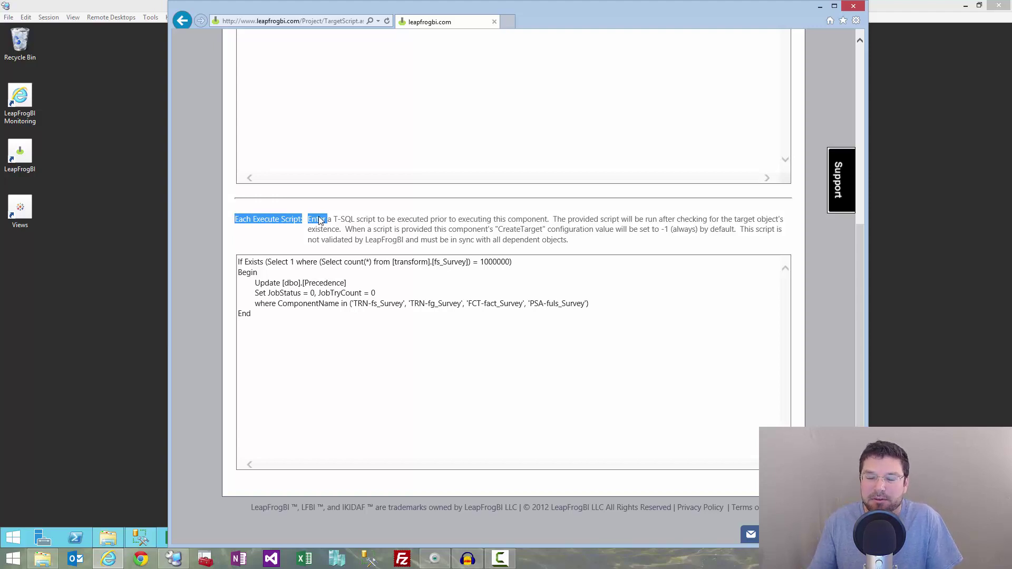
left_click(291, 330)
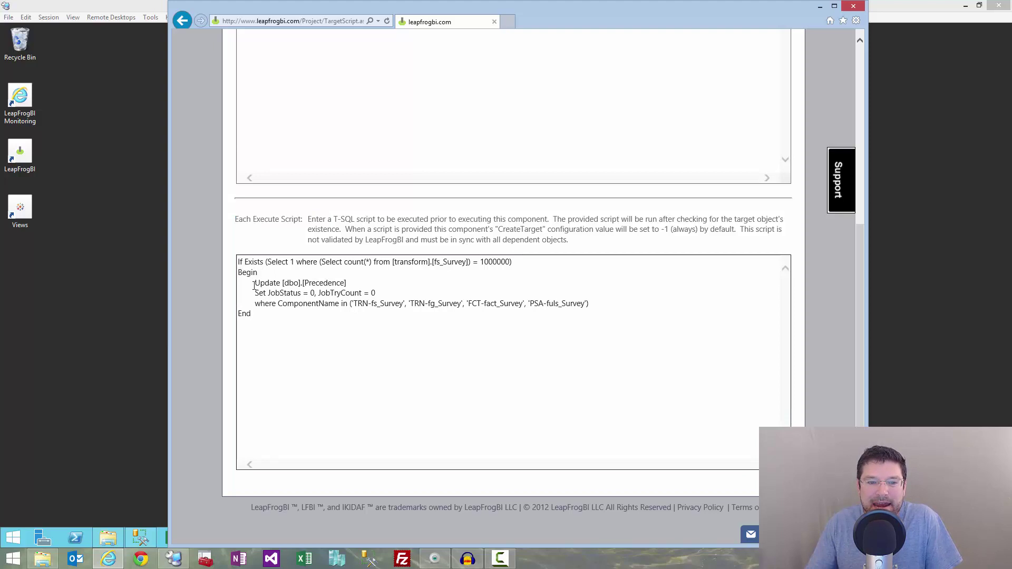
left_click_drag(255, 283, 475, 293)
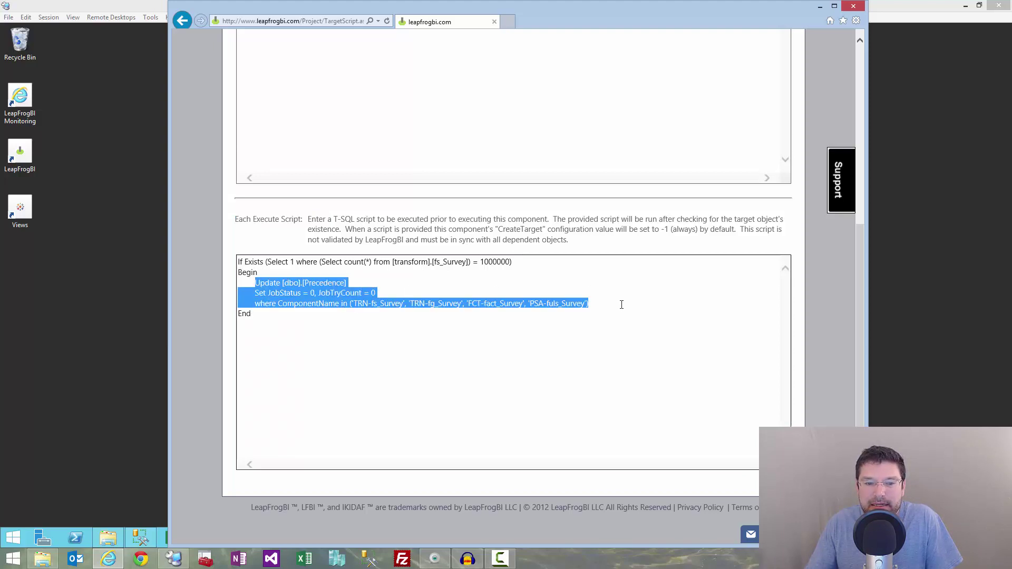
left_click(622, 306)
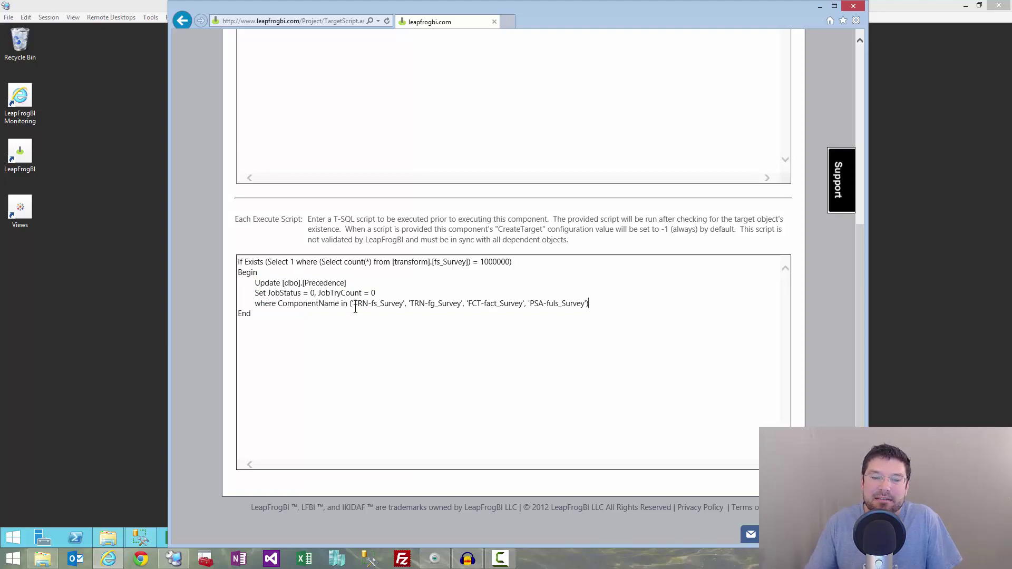
left_click_drag(355, 309, 590, 309)
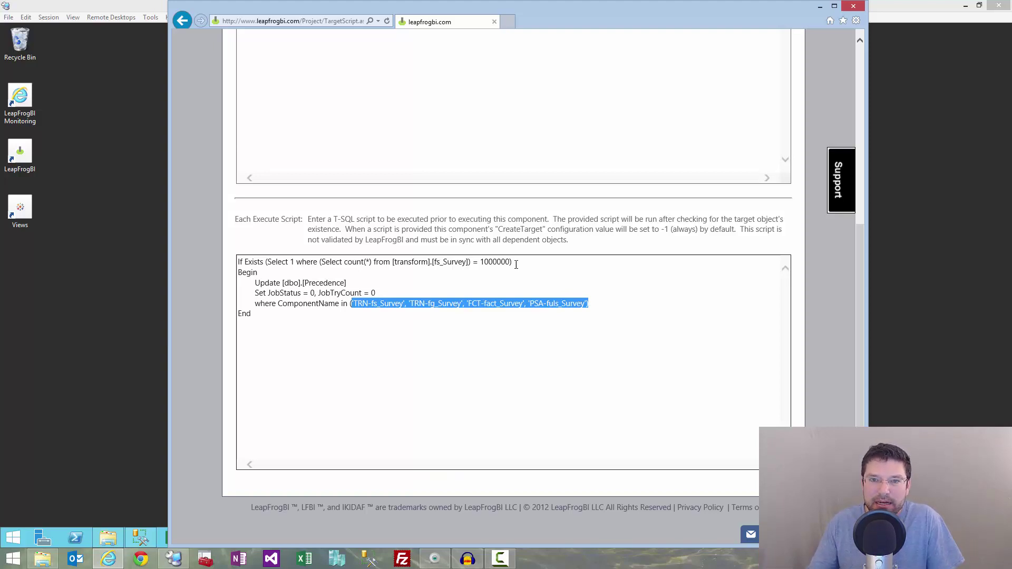
Step: Note the fs_Survey 1000000-row check, cancel unsaved, and open the ACS 2013 1 Year Unpivot PSA
double_click(435, 262)
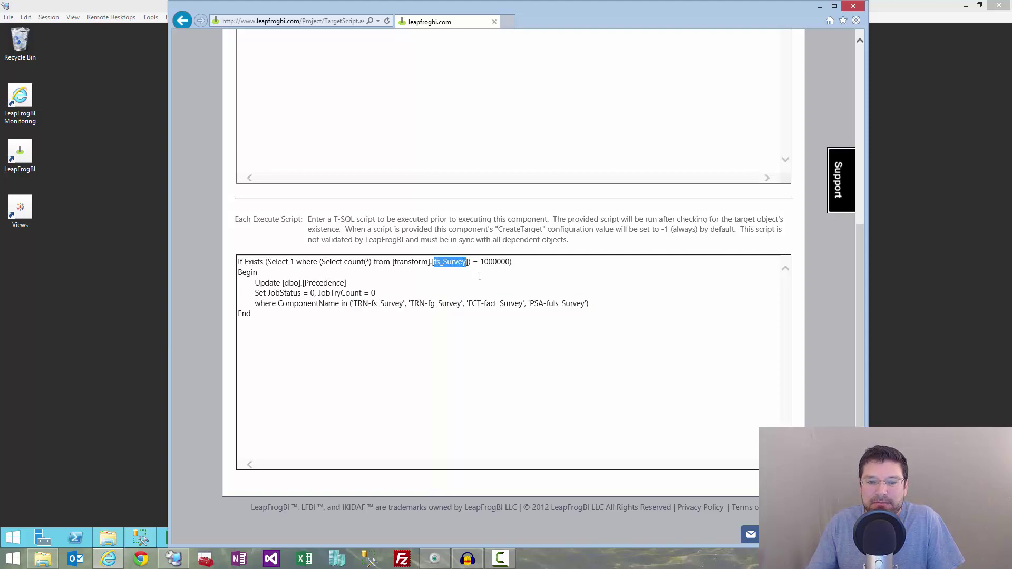
double_click(489, 264)
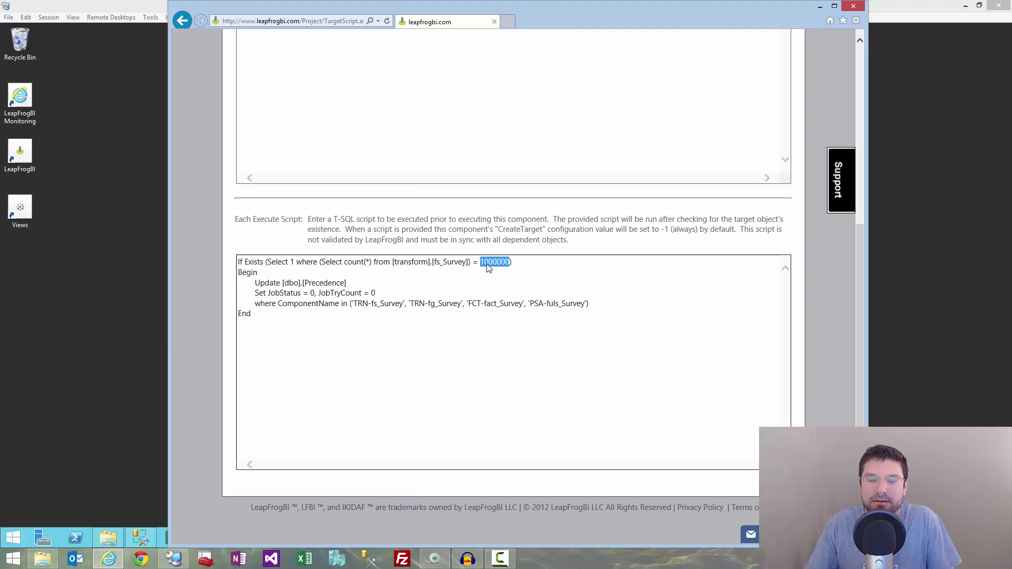
scroll(489, 268, "up", 6)
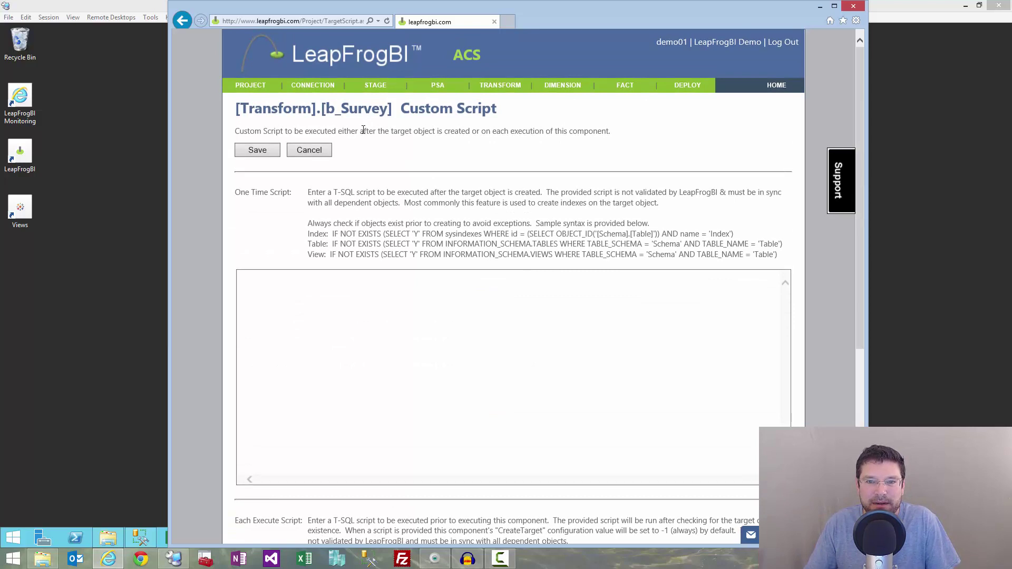
left_click(323, 152)
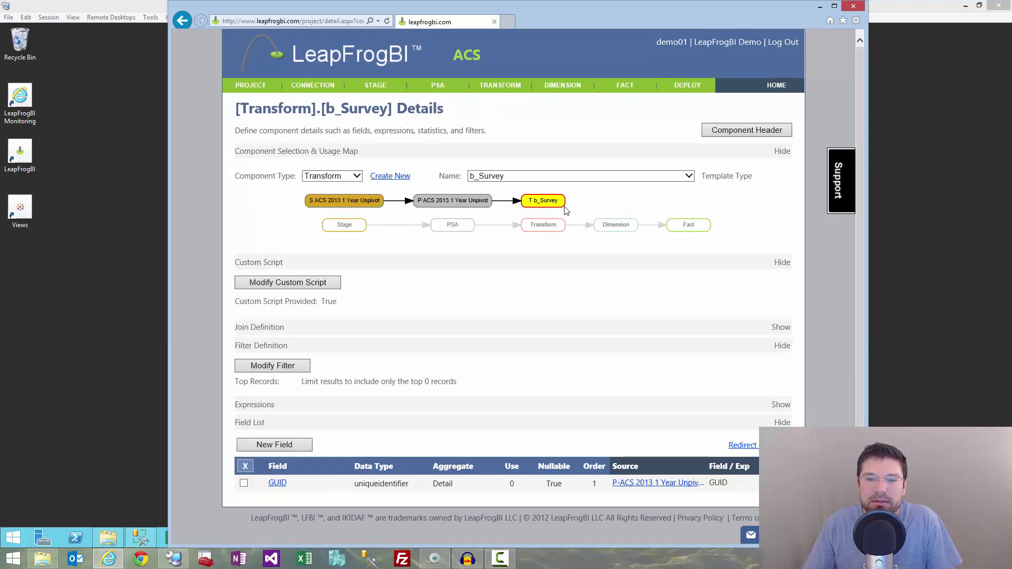
left_click(481, 209)
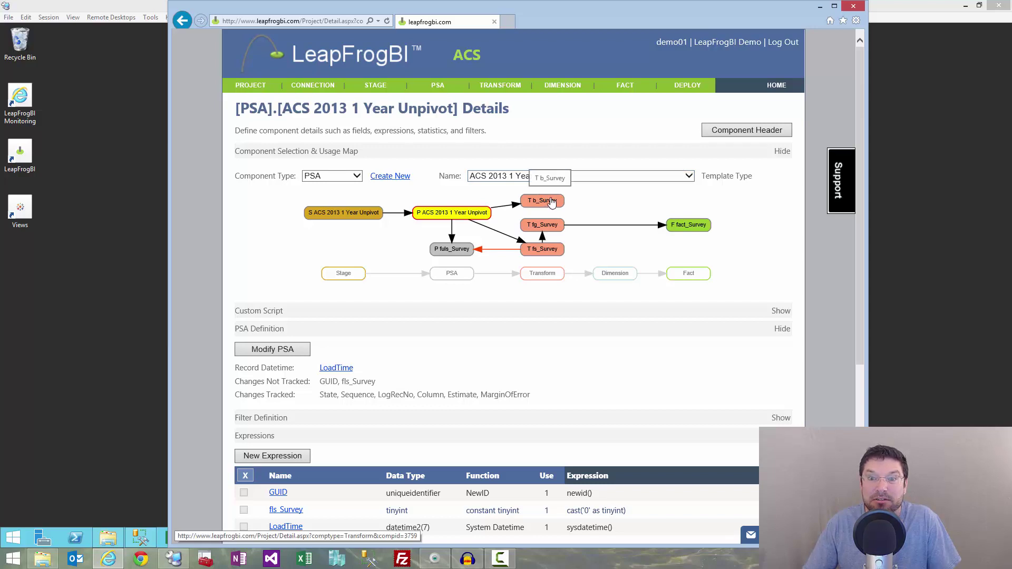
Step: Return to the fs_Survey transform details via its usage map node
left_click(538, 254)
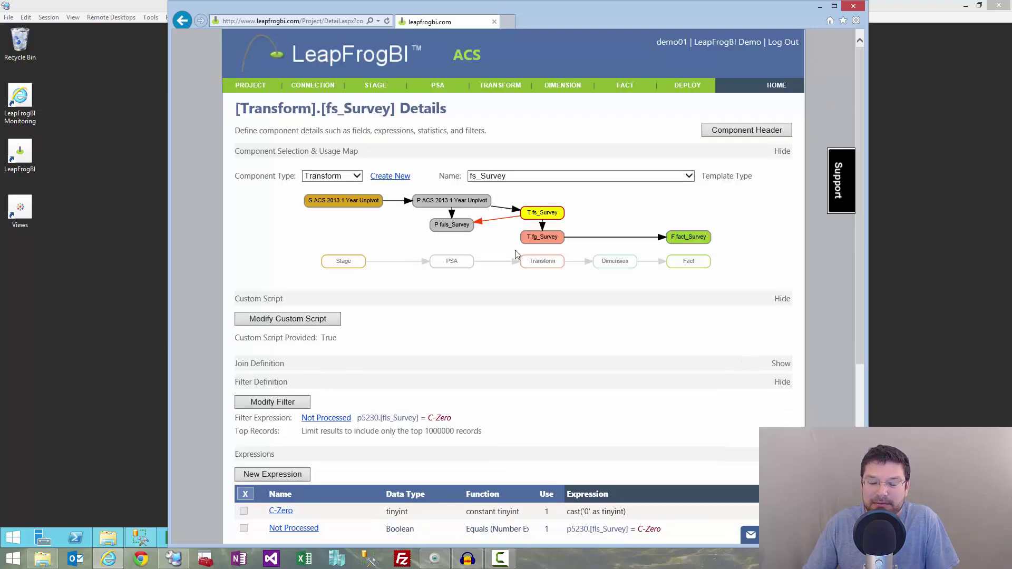
left_click(321, 319)
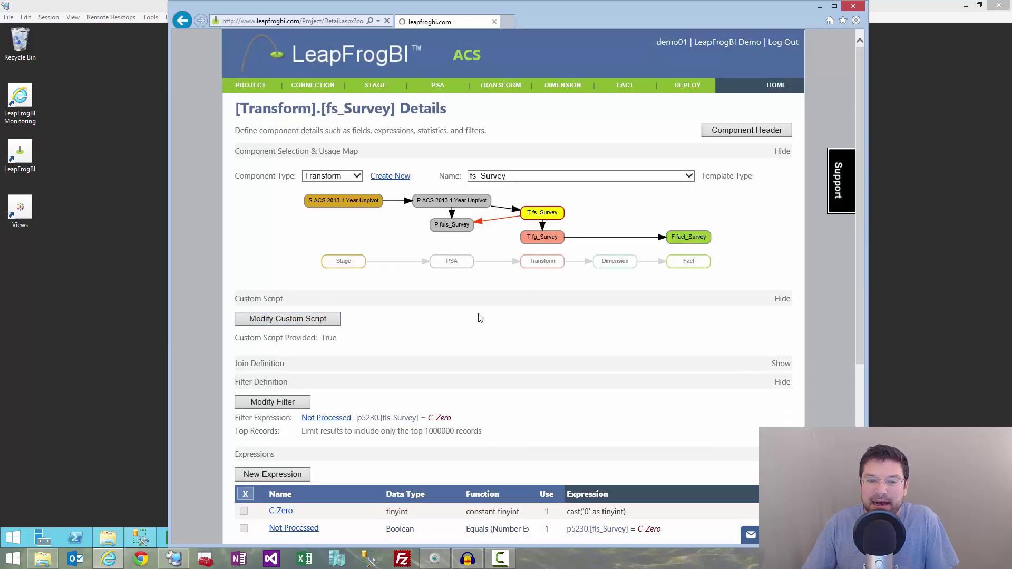
scroll(477, 316, "down", 6)
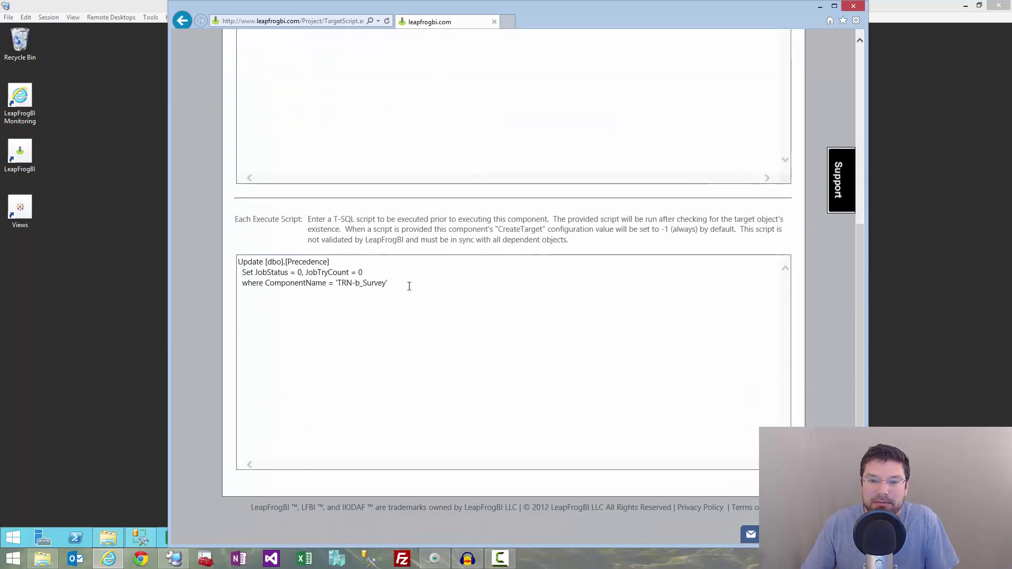
left_click(526, 281)
key("ctrl+a")
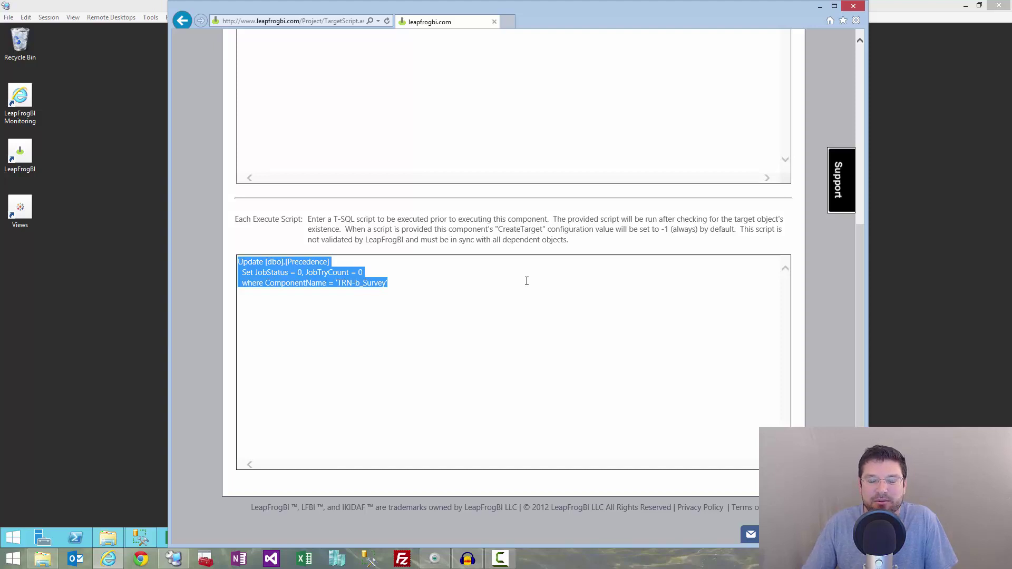
scroll(526, 285, "up", 10)
left_click(321, 152)
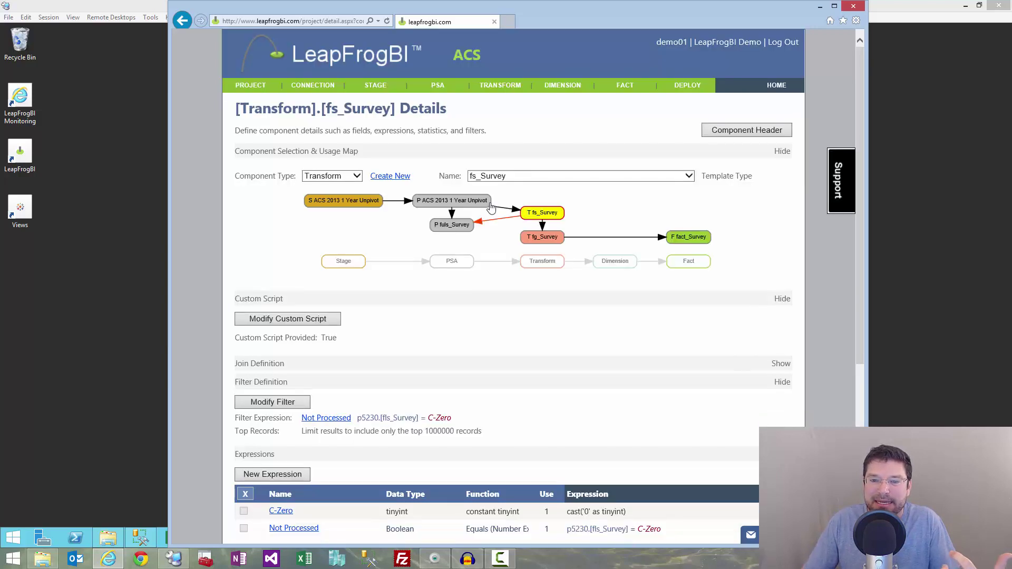
Step: Go back to the ACS 2013 1 Year Unpivot PSA details from the usage map
left_click(456, 202)
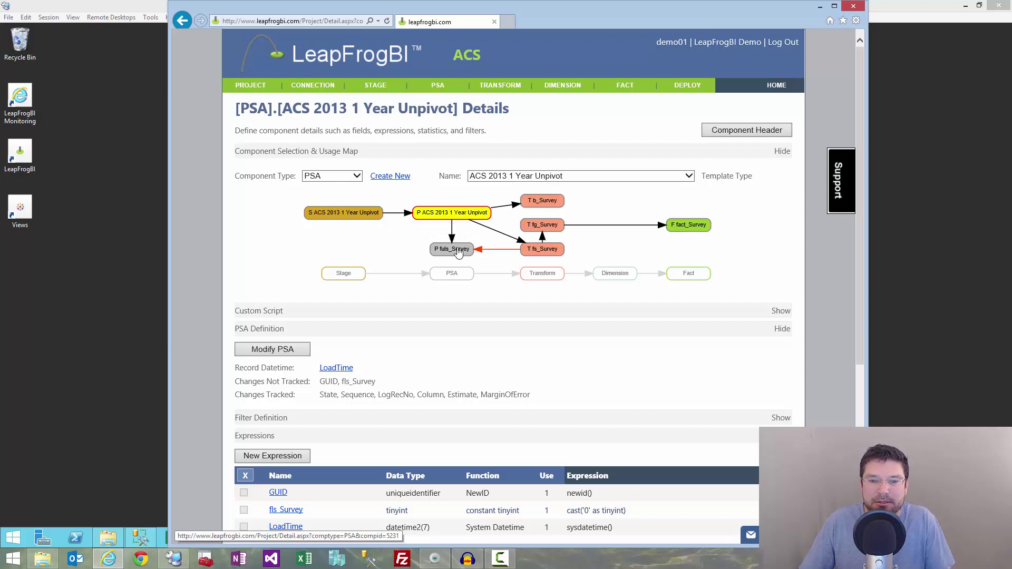
Step: Open DEPLOY > Precedence and locate the four Survey components in group 10
mouse_move(688, 86)
left_click(684, 103)
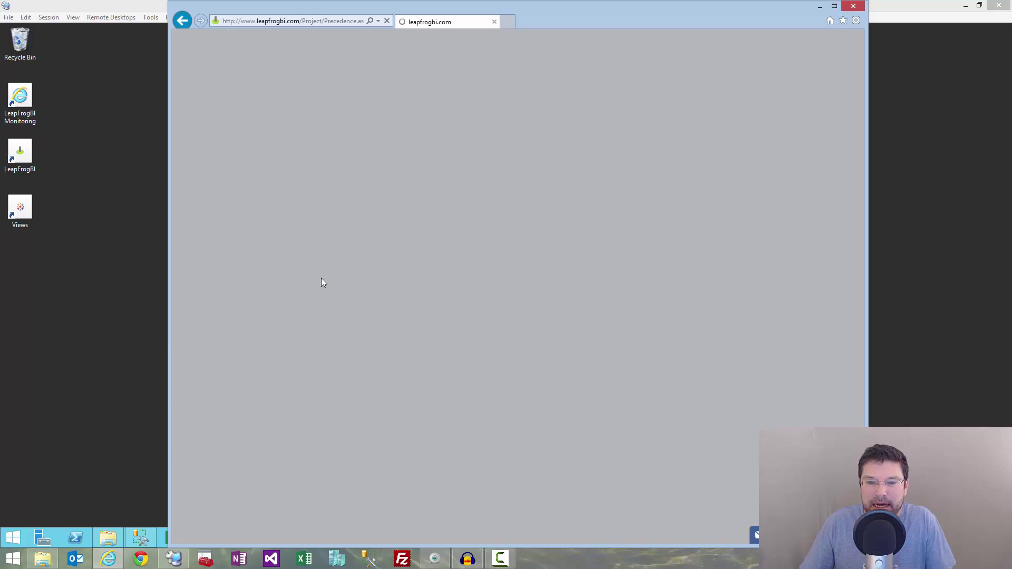
scroll(814, 323, "down", 10)
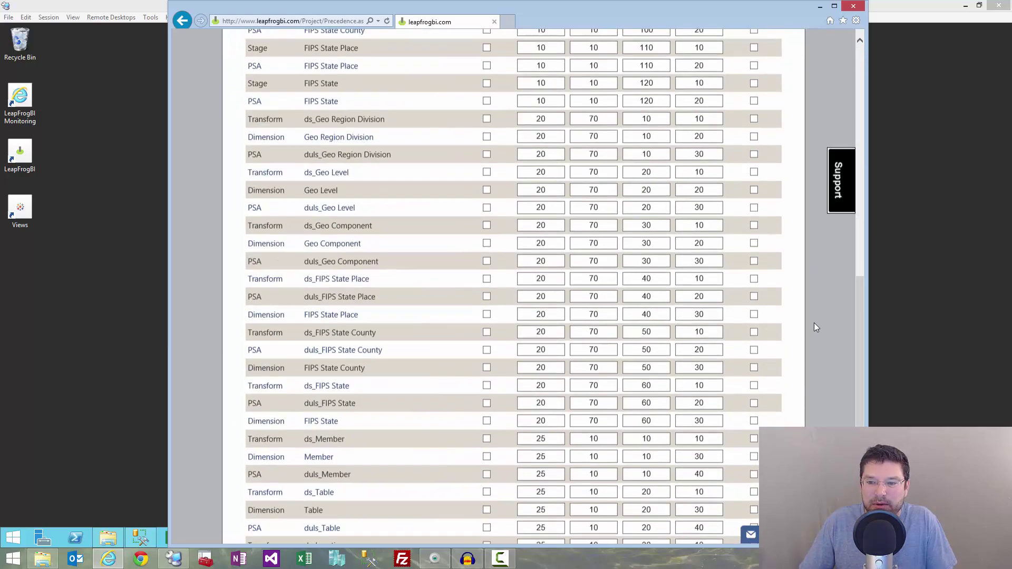
scroll(813, 322, "down", 5)
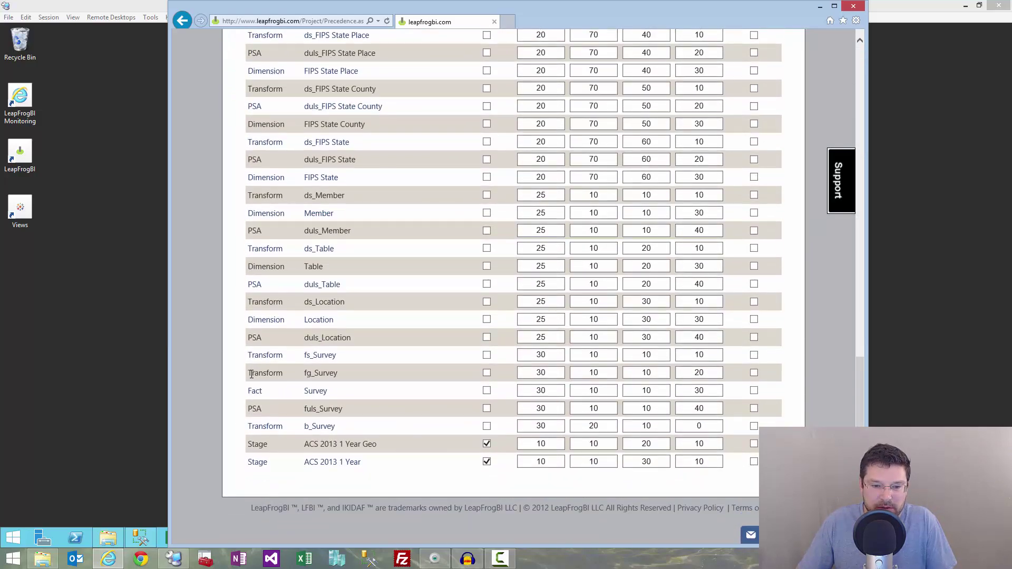
left_click_drag(253, 357, 794, 410)
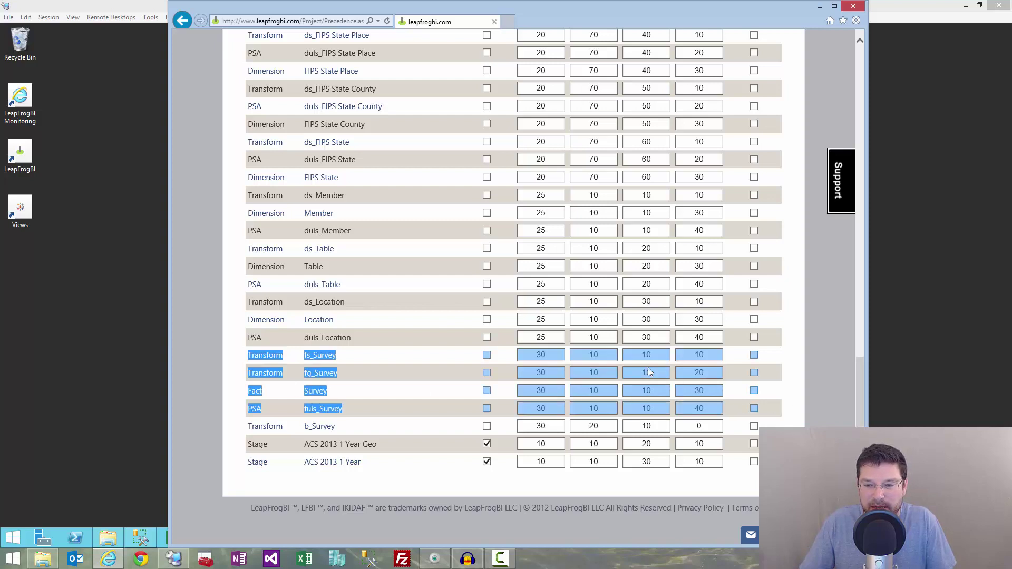
Step: Check fs_Survey's phase 30 and group 10, and b_Survey's group 20
left_click(532, 355)
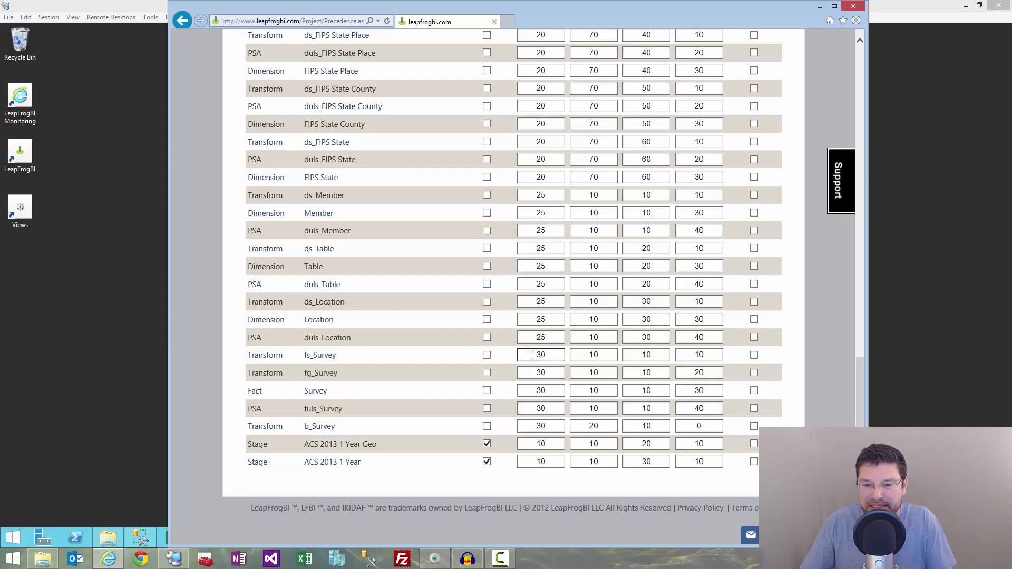
double_click(585, 355)
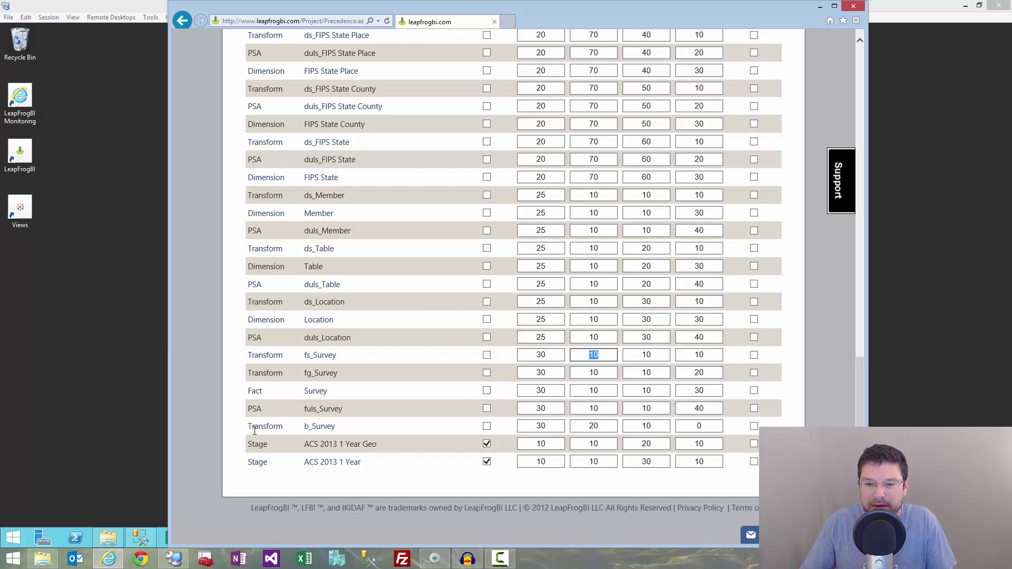
left_click_drag(255, 430, 390, 427)
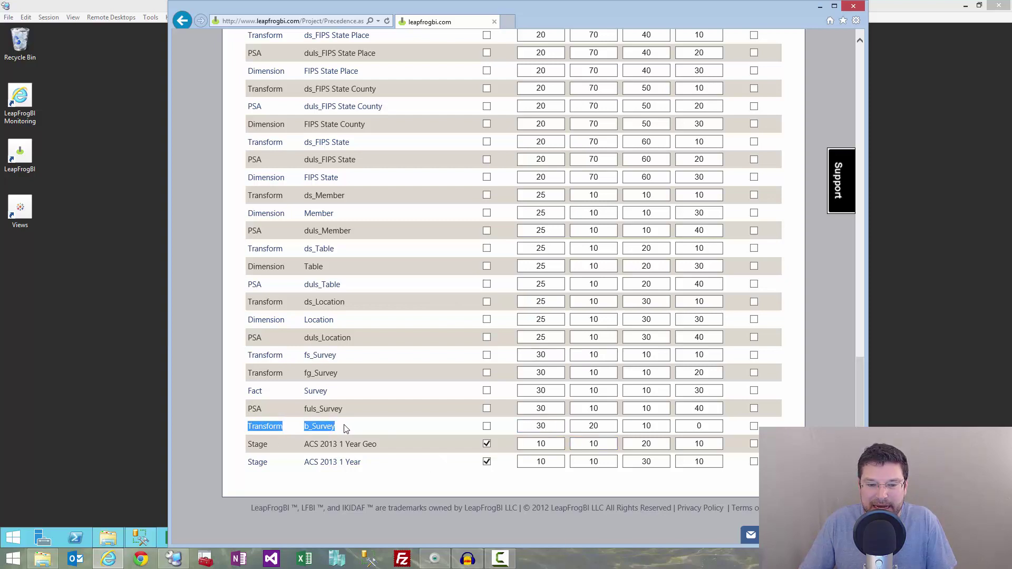
double_click(595, 426)
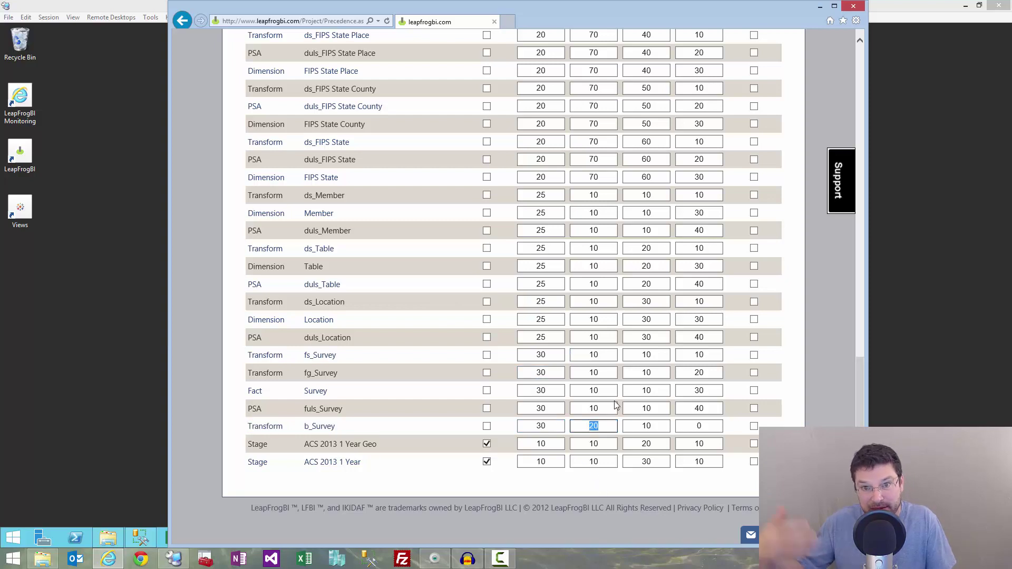
scroll(616, 404, "up", 15)
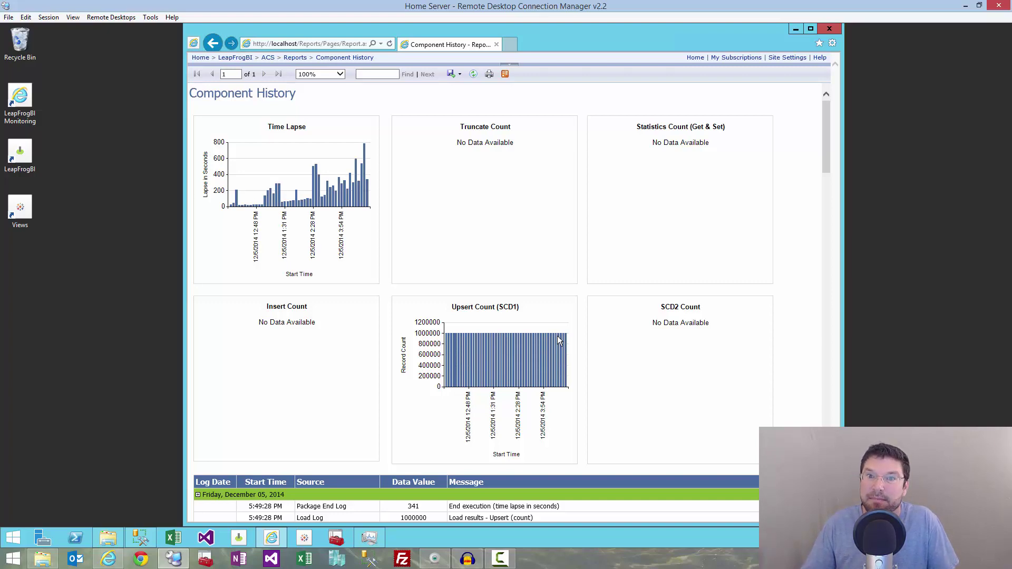
Step: Switch back to the LeapFrogBI Precedence Solution window from the taskbar
left_click(108, 560)
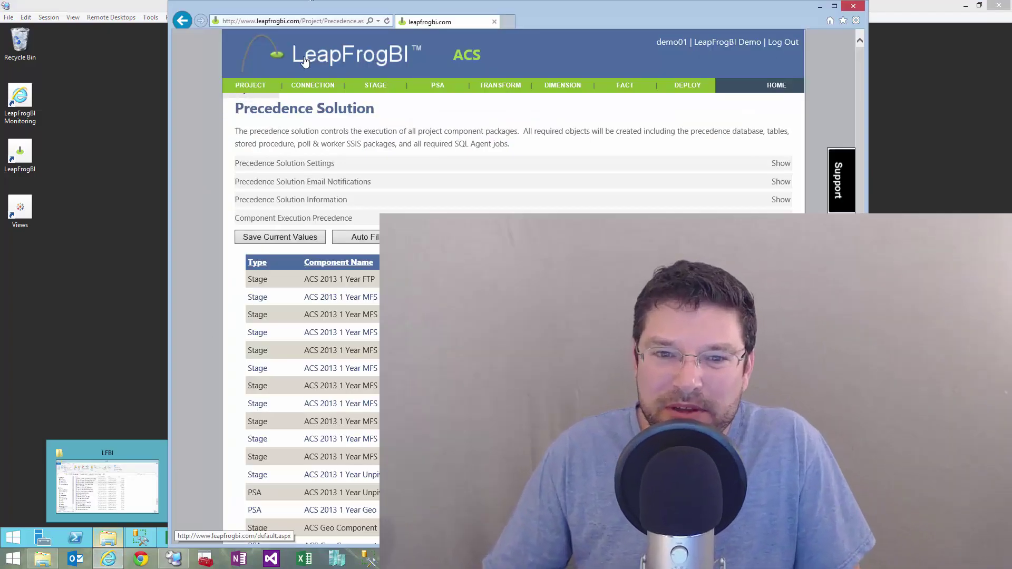